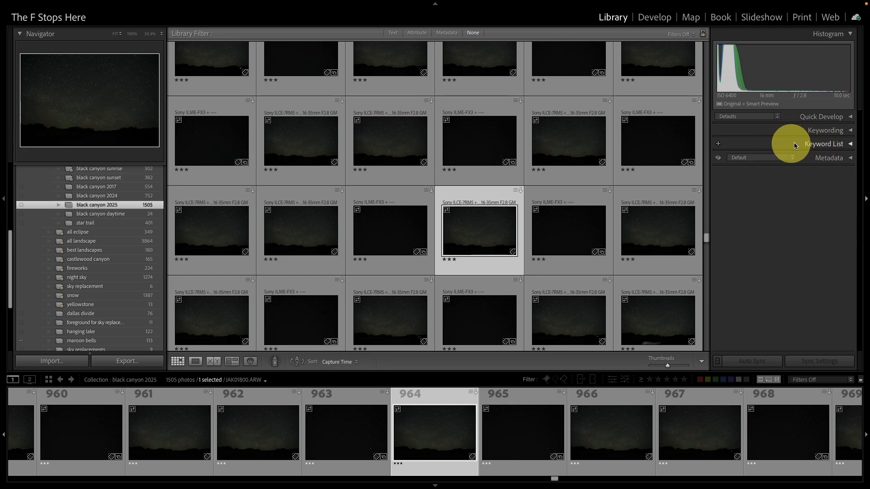
Expand Keywording and collapse its Keyword Tags and Keyword Set sections.
left_click(850, 131)
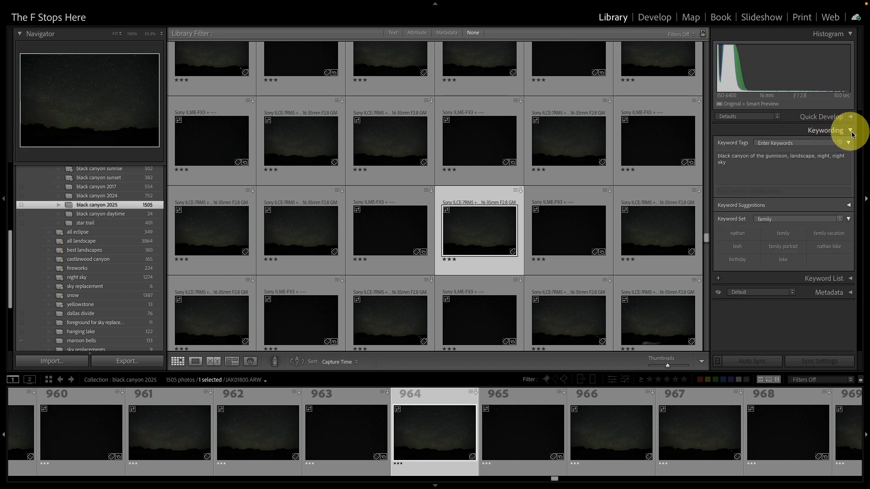
left_click(850, 144)
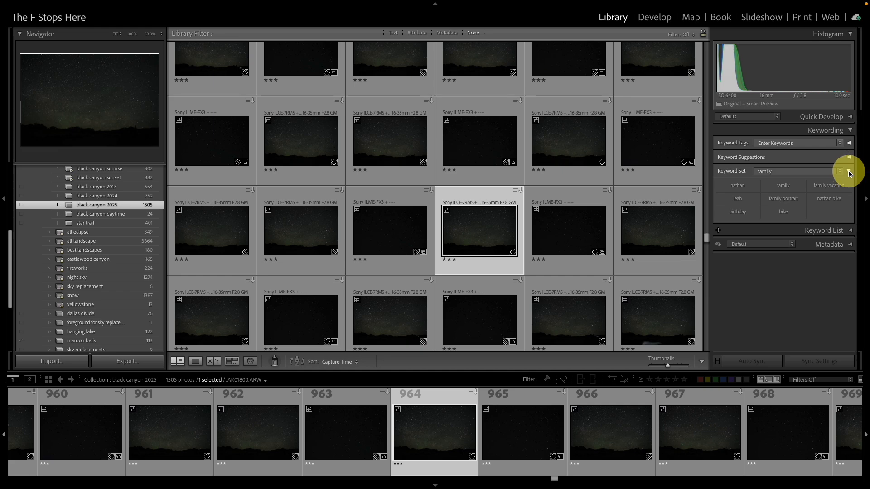
left_click(849, 173)
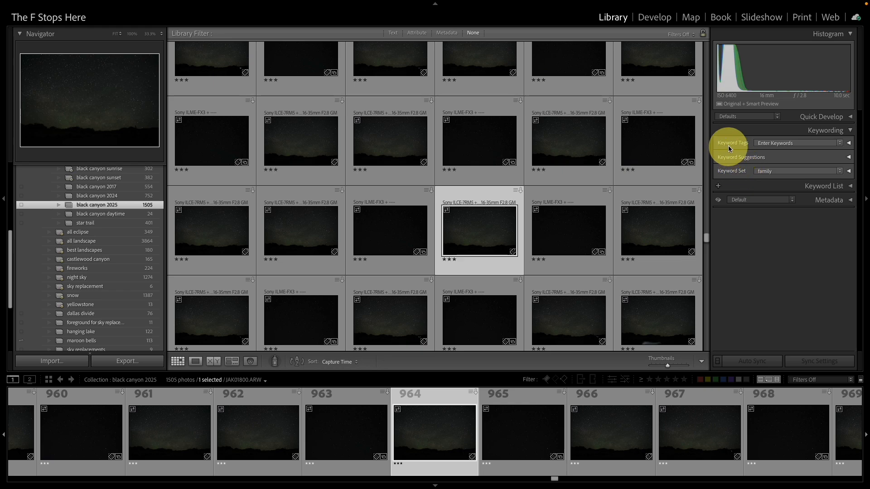
Inspect the keyword tags assigned to the selected night sky photo, including the editable tag text.
left_click(849, 144)
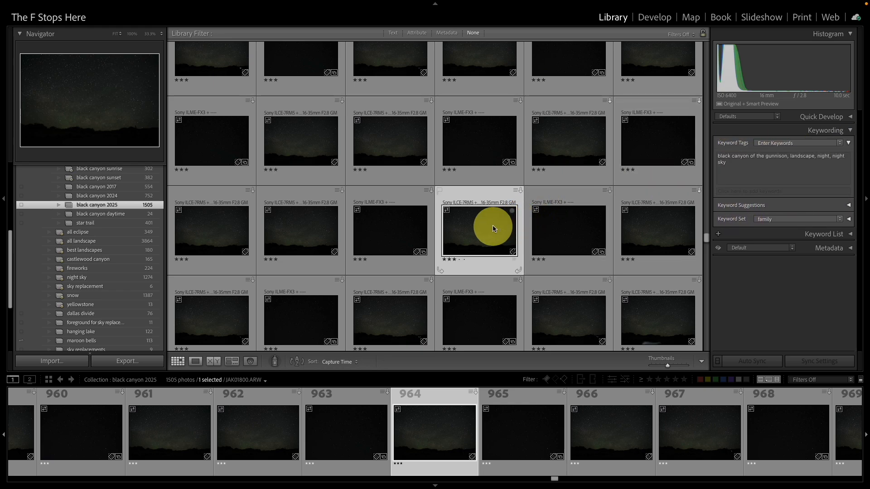
left_click(737, 173)
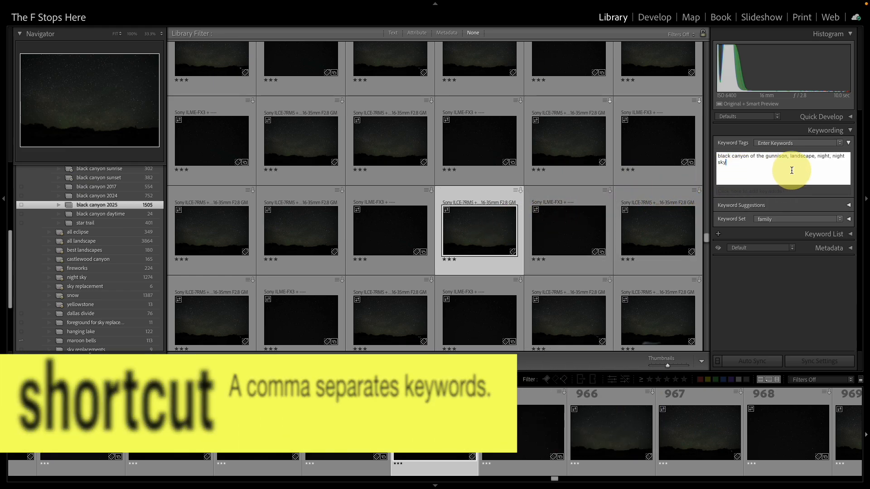
left_click(849, 144)
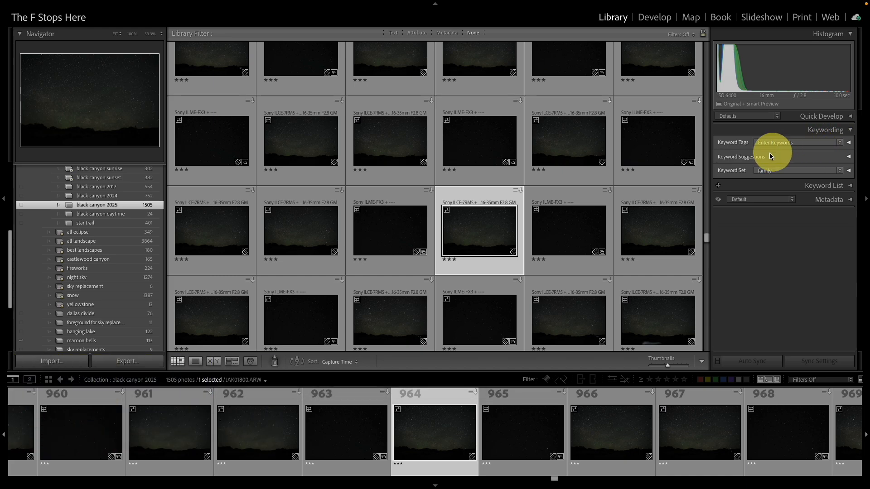
Review the keyword suggestions offered for the selected photo, leaving the section collapsed.
left_click(849, 157)
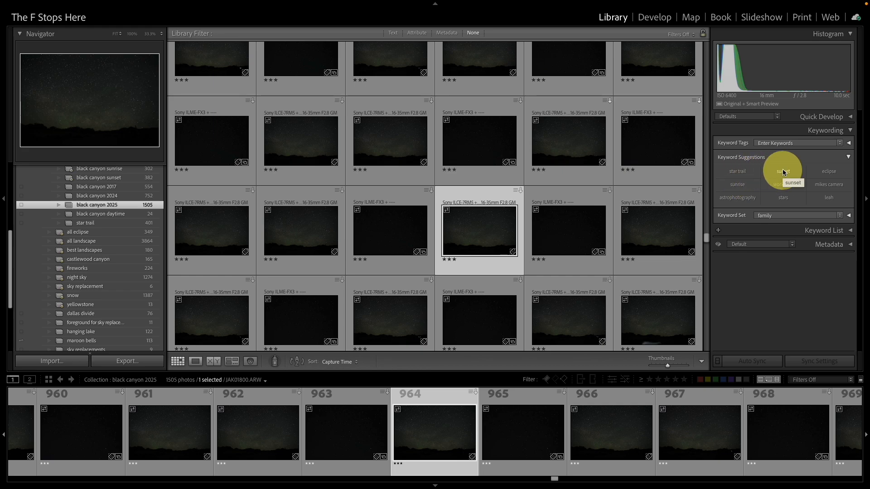
left_click(849, 157)
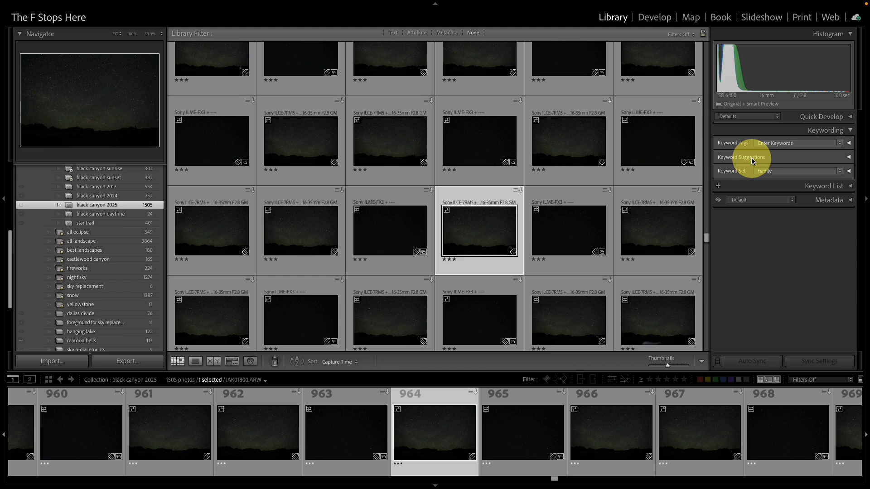
left_click(847, 157)
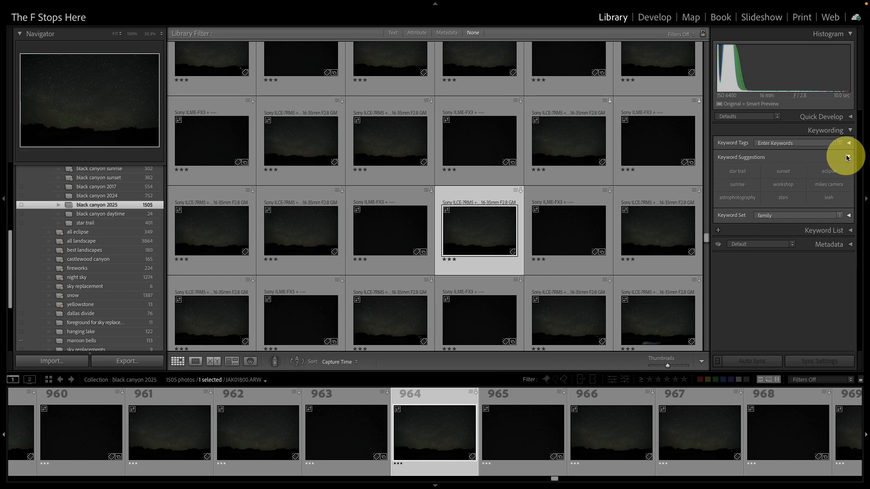
left_click(848, 158)
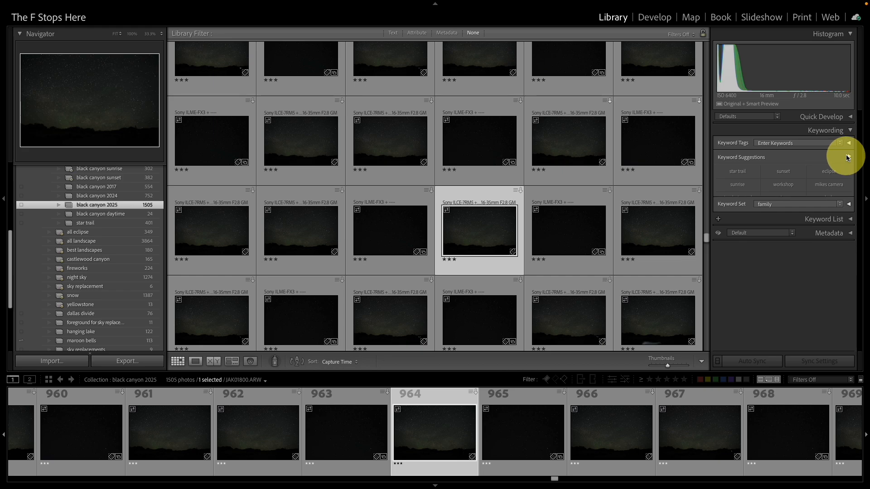
Check the selected photo's existing keyword tags again and collapse Keyword Tags.
left_click(849, 143)
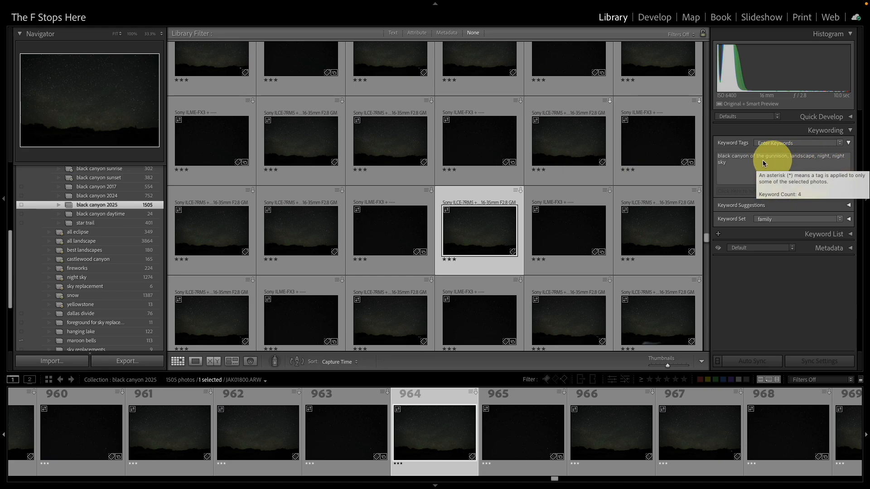
left_click(741, 171)
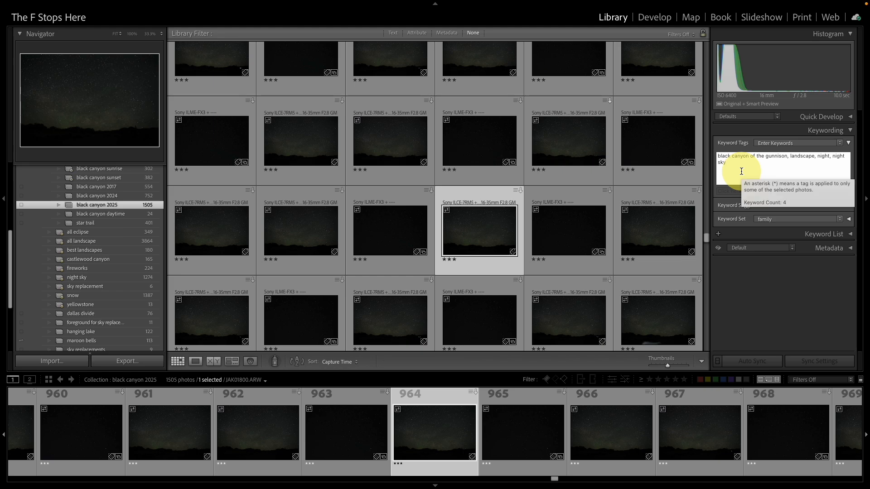
left_click(847, 143)
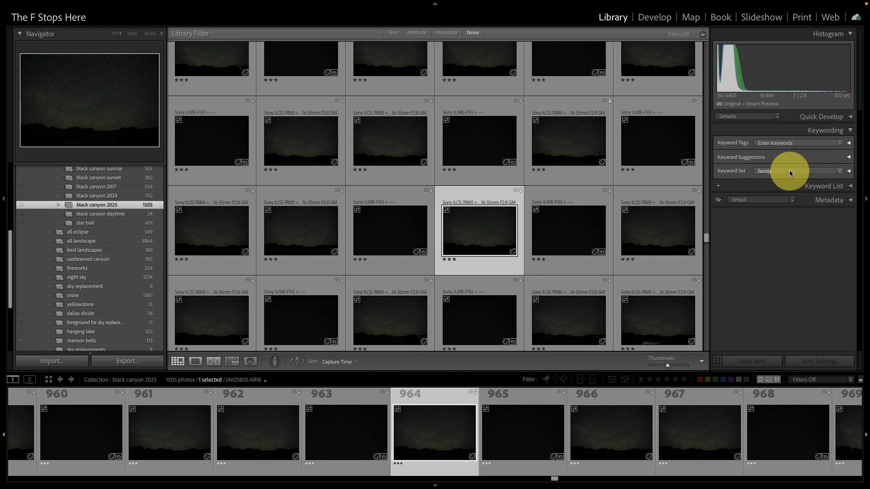
Expand Keyword Set and switch the active set to Recent Keywords.
left_click(848, 171)
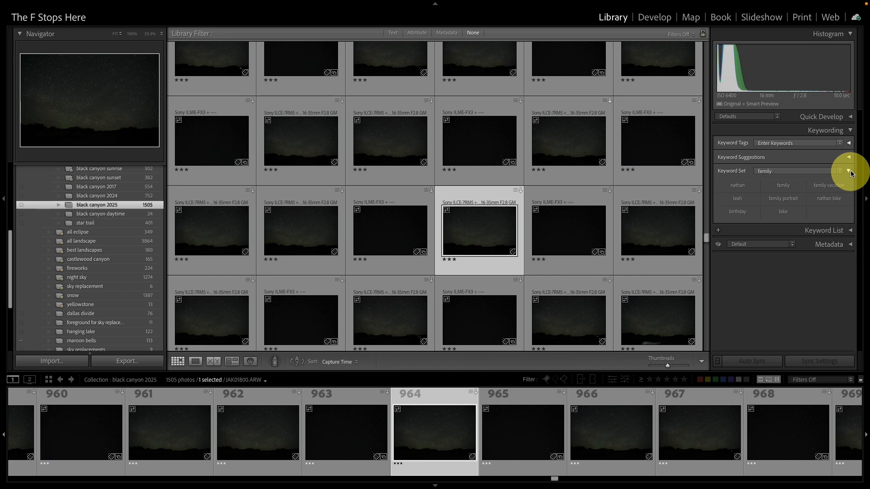
left_click(839, 171)
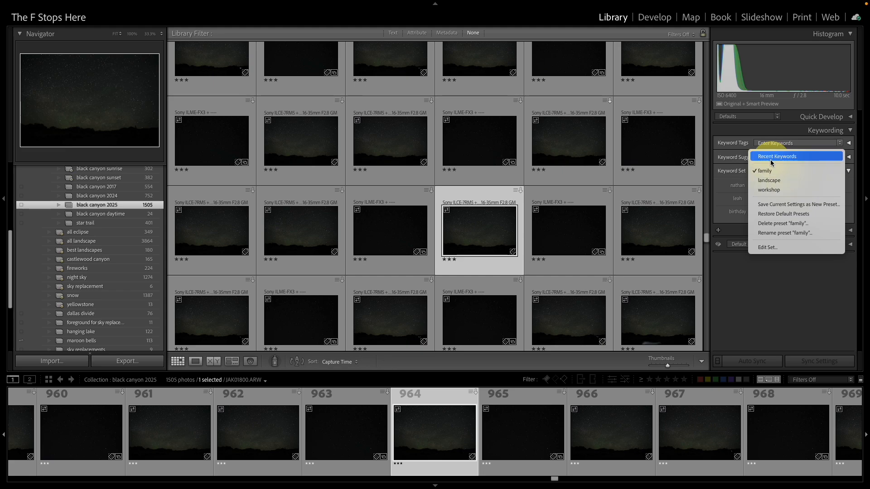
left_click(801, 159)
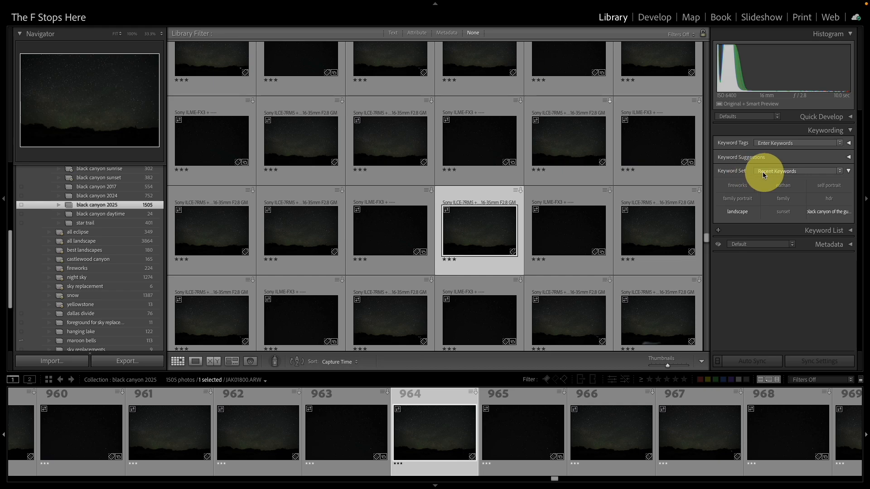
Preview the landscape keyword set and switch back to Recent Keywords.
left_click(840, 173)
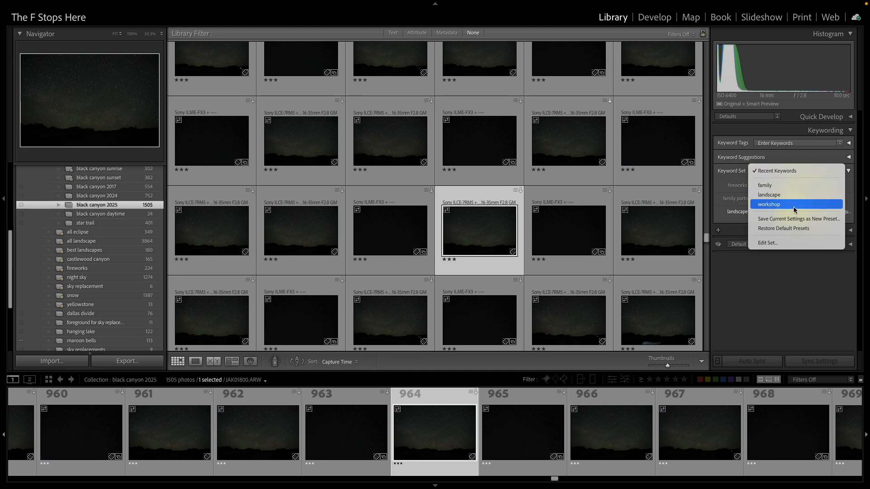
left_click(770, 195)
left_click(790, 175)
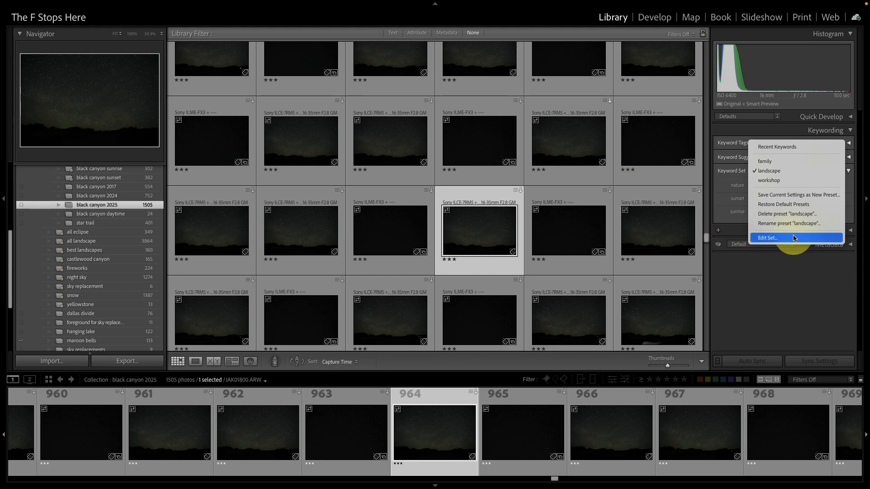
left_click(784, 148)
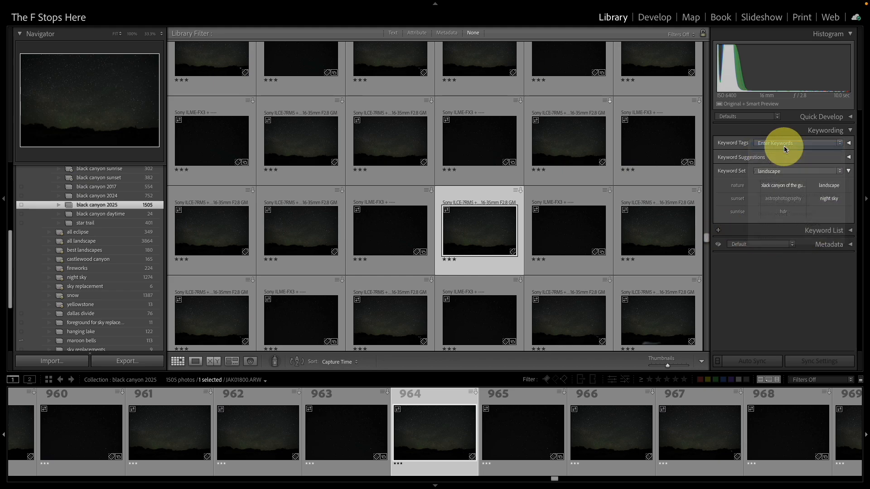
Edit the recent keywords as a custom set, replacing the first keyword with "mikes camera" and the second with "landscape".
left_click(837, 172)
left_click(798, 242)
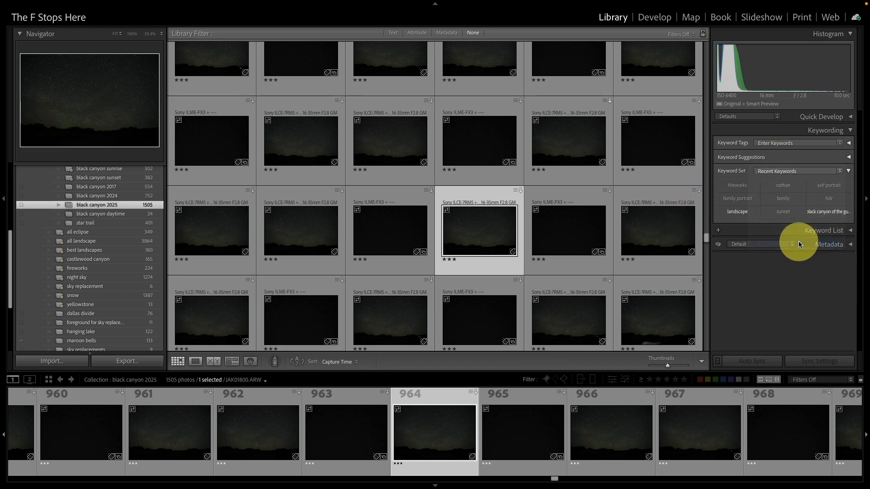
left_click_drag(440, 100, 476, 129)
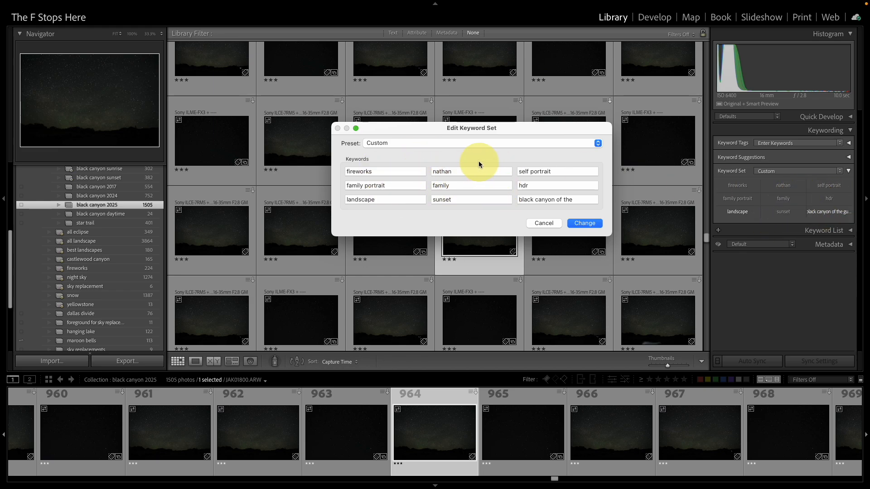
double_click(393, 174)
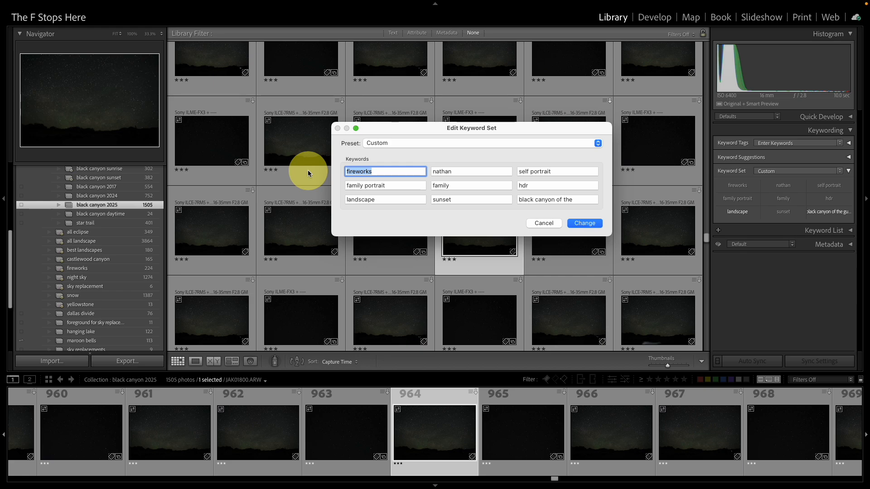
type("mikes camera")
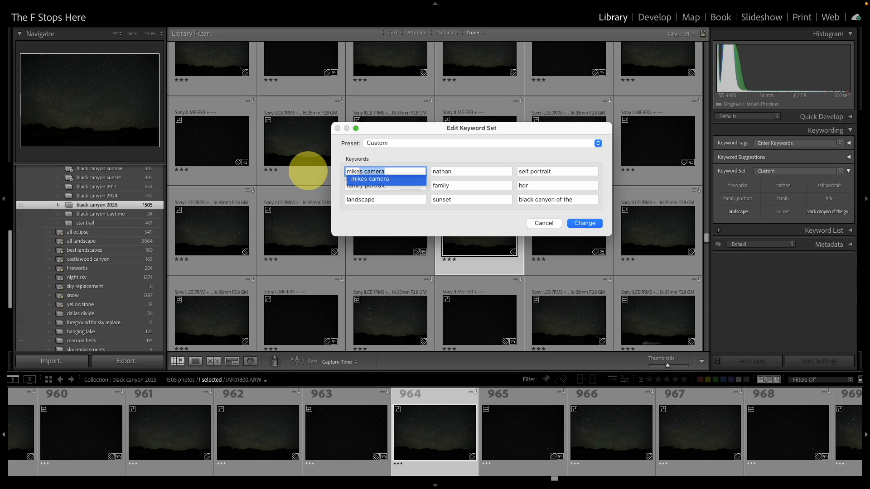
key("Return")
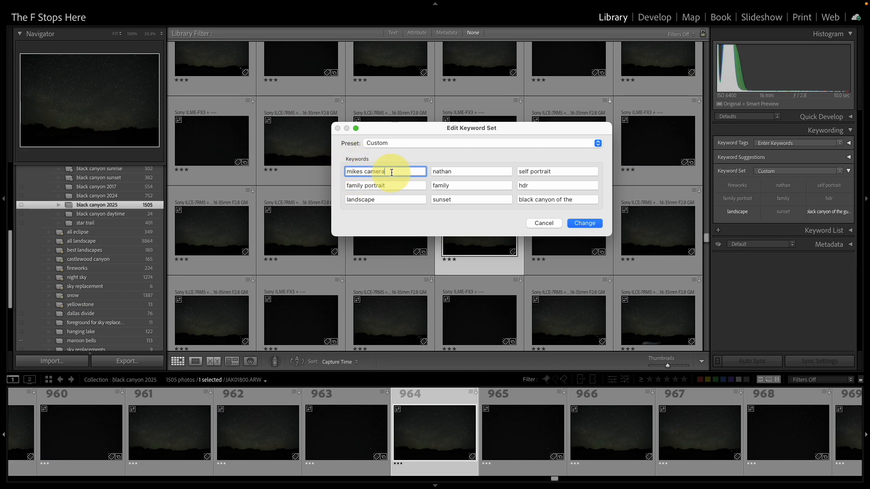
key("Tab")
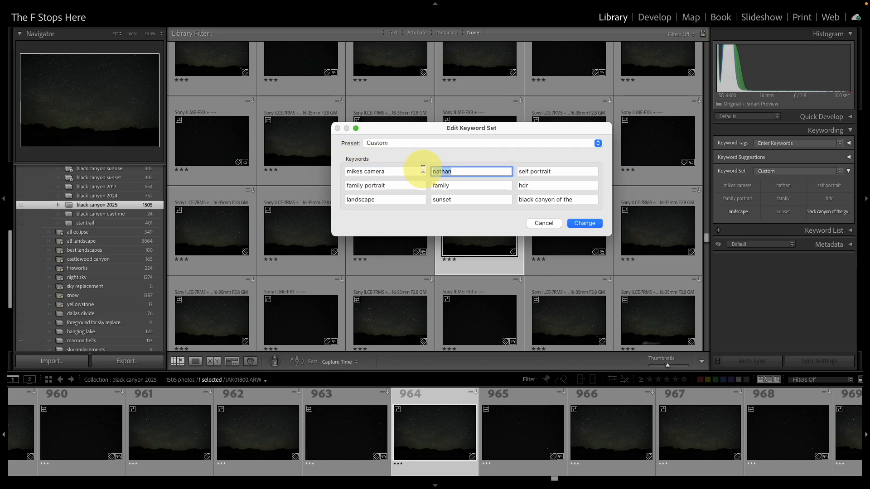
type("landscape")
key("Return")
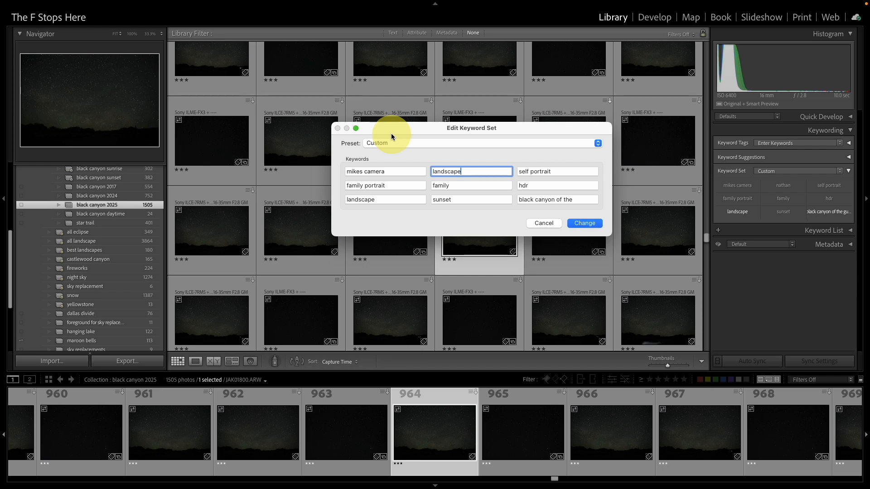
key("Return")
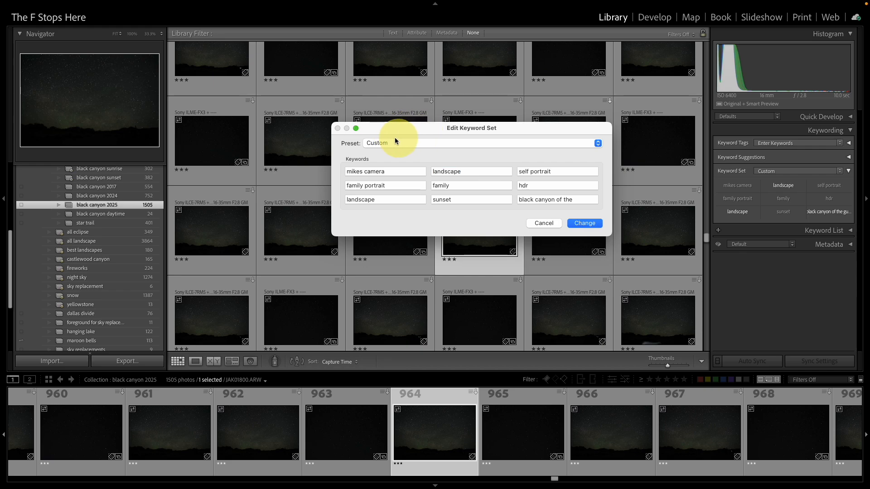
Load the family preset in the keyword set editor, check its preset options, and cancel the editing.
left_click(369, 143)
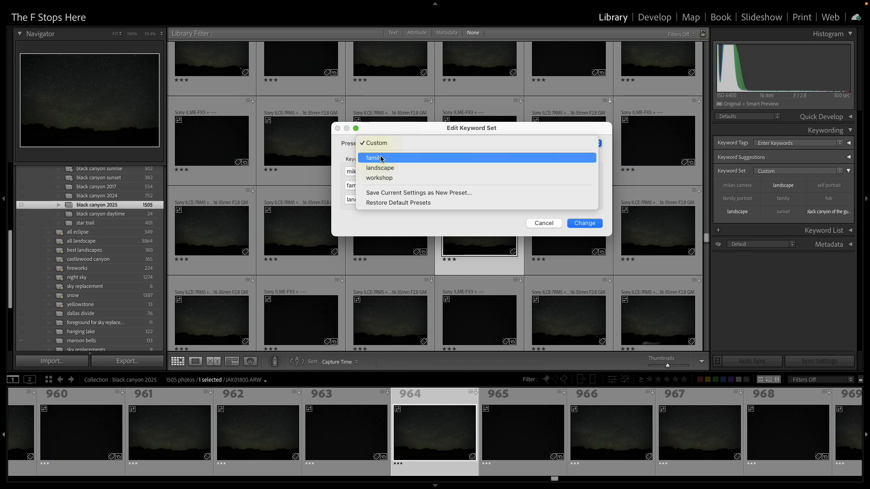
left_click(385, 157)
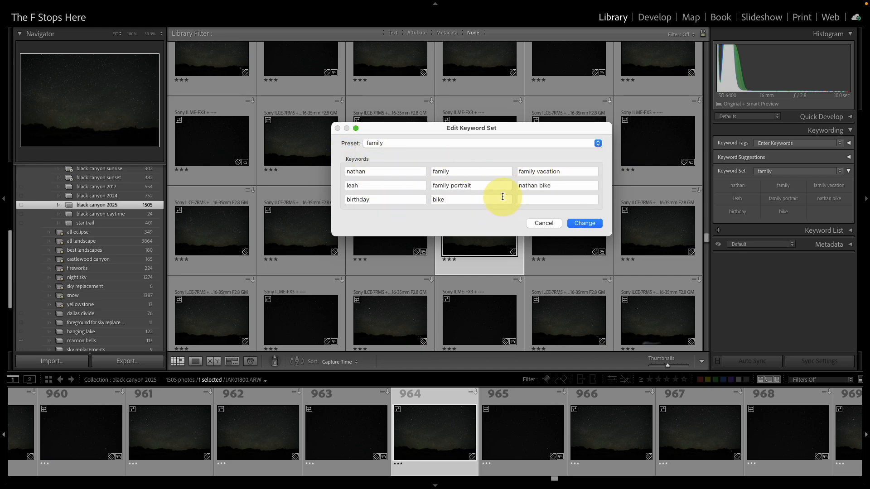
left_click(411, 143)
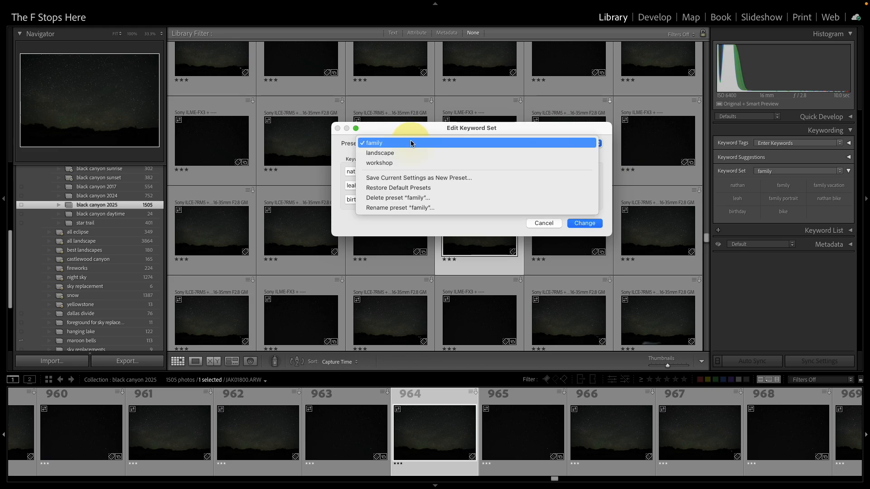
left_click(413, 131)
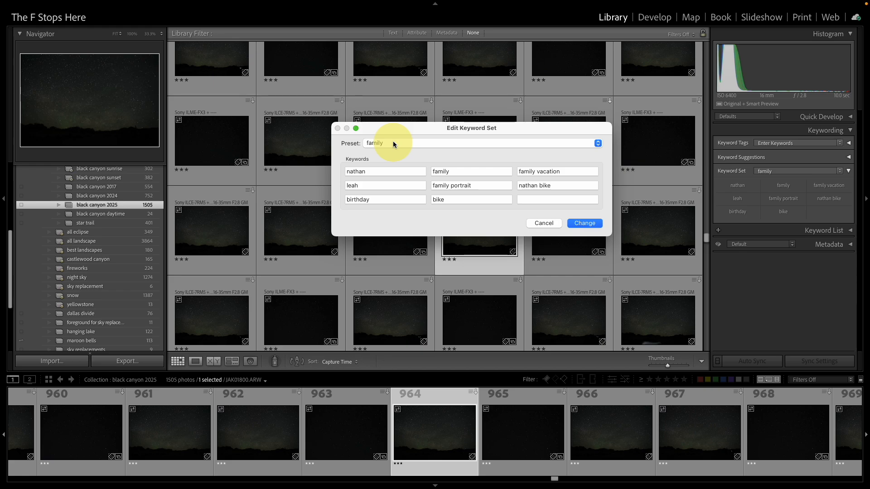
left_click(547, 223)
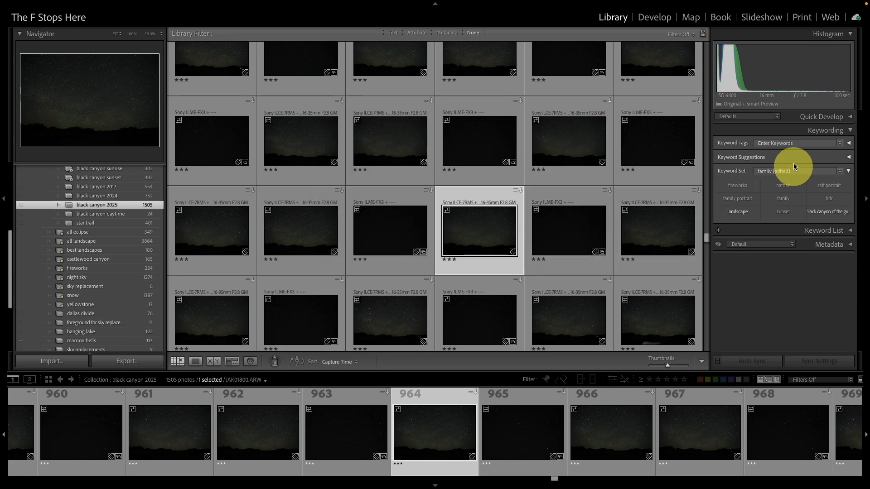
Switch the active keyword set to Recent Keywords and open it for editing.
left_click(778, 172)
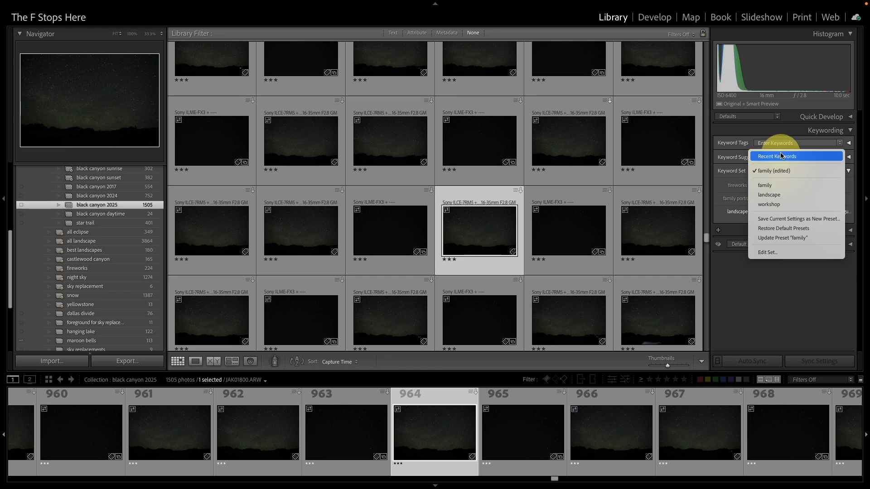
left_click(781, 155)
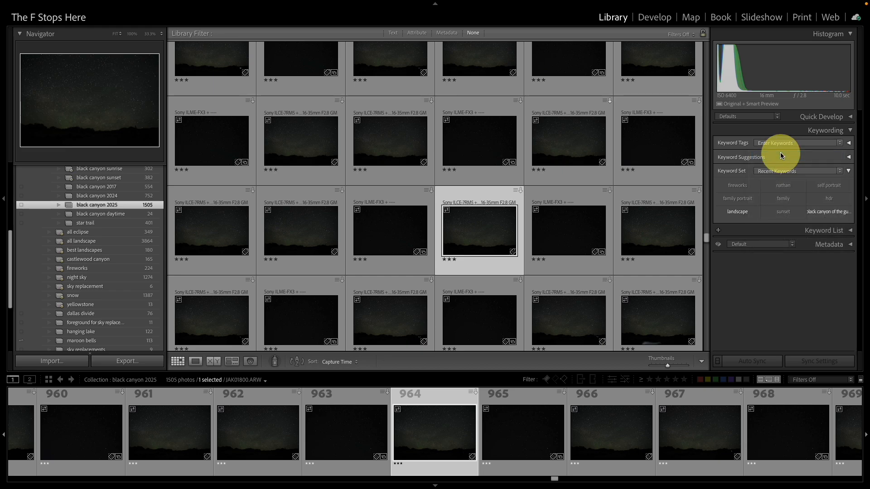
left_click(840, 172)
left_click(771, 242)
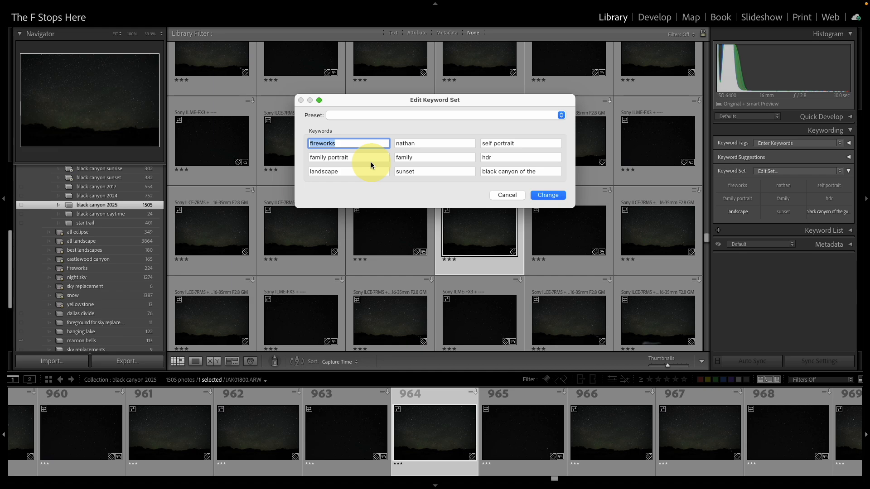
Set the first keyword in the keyword set to "mikes camera" and the second to "workshop".
type("mikes camera")
key("Tab")
type("workshop")
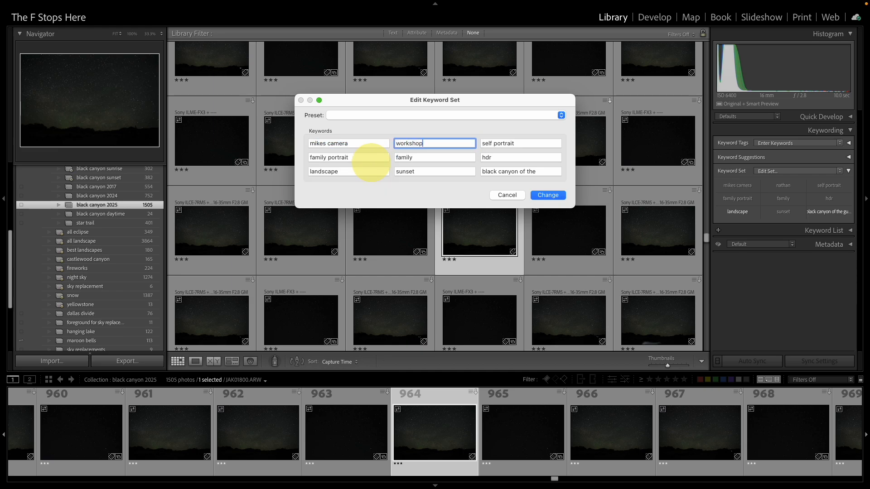
key("Tab")
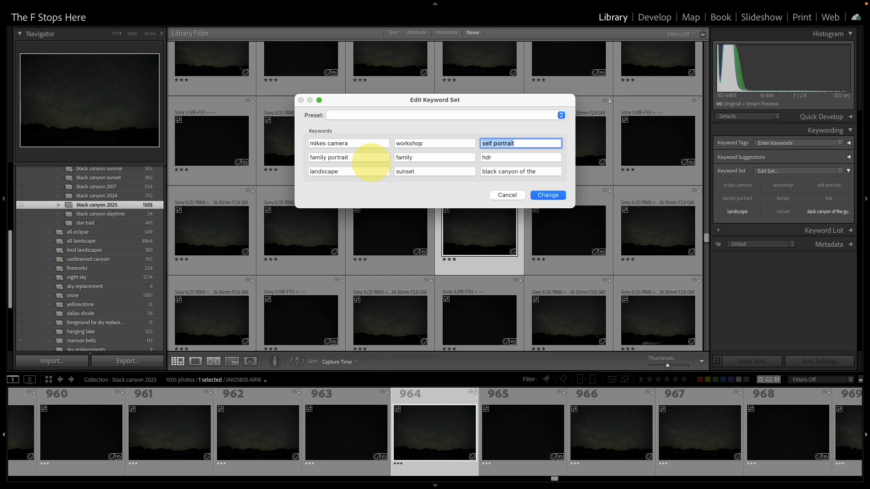
Replace the third keyword in the set, "self portrait", with "portrait".
type("new")
key("BackSpace")
key("super+a")
key("BackSpace")
type("por")
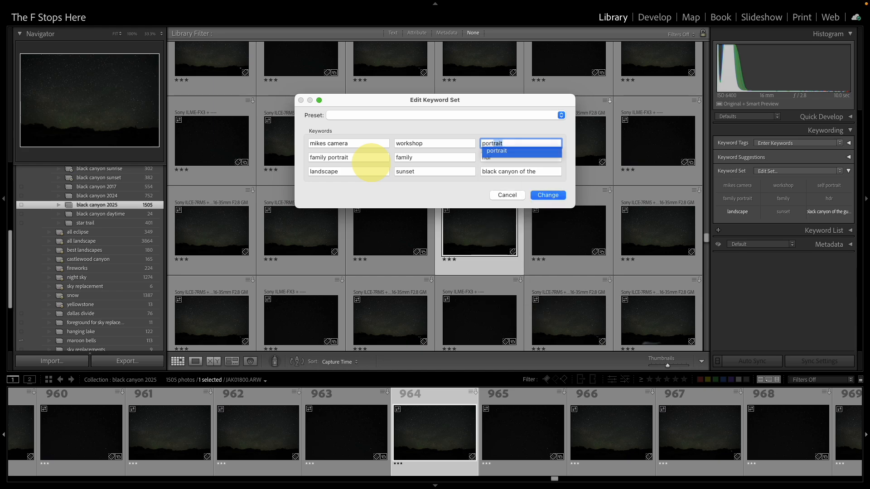
type("t")
key("Return")
key("Tab")
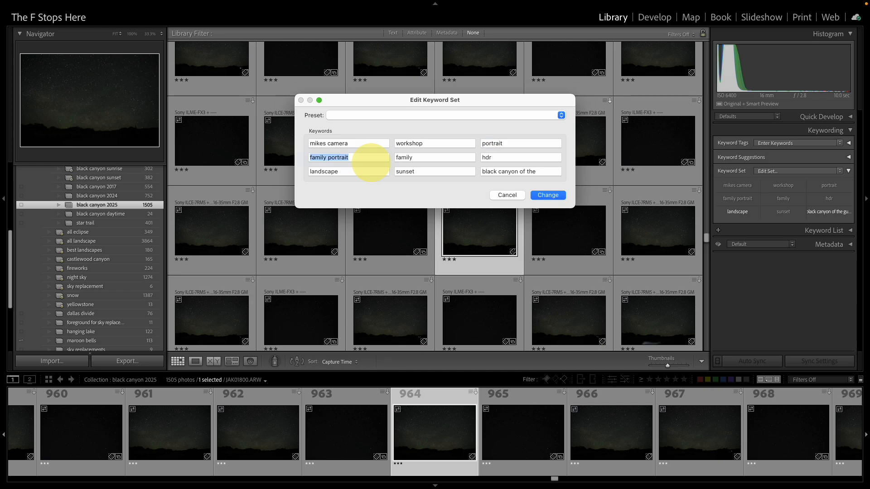
Set the first two keywords of the second row to "birding" and "macro".
type("birding")
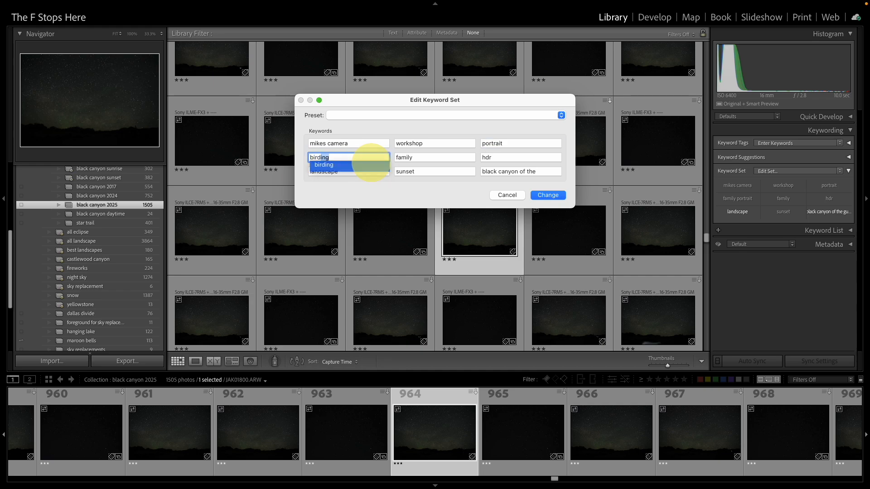
key("Return")
key("Tab")
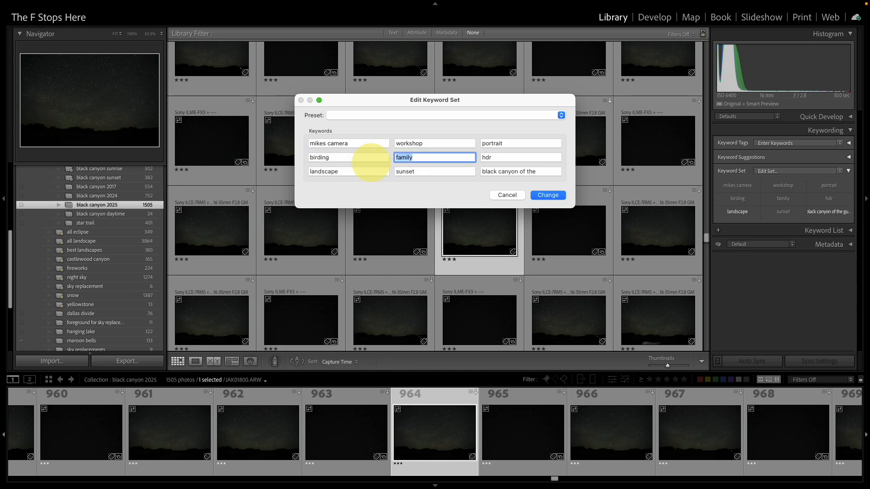
type("macro")
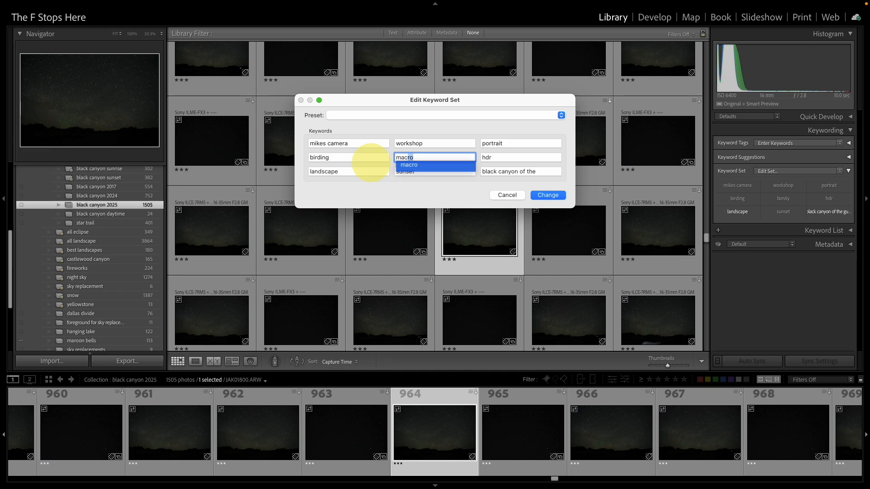
key("Return")
key("Tab")
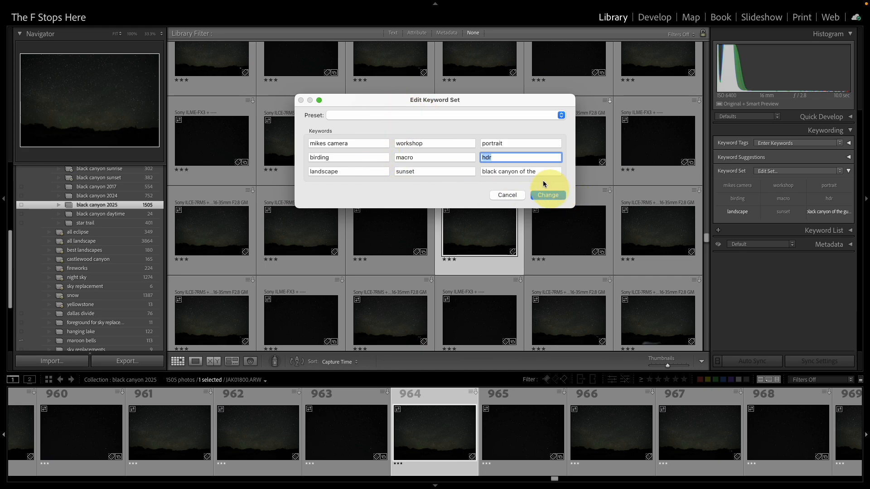
Save the current keywords as a new keyword set preset named "test".
left_click(477, 117)
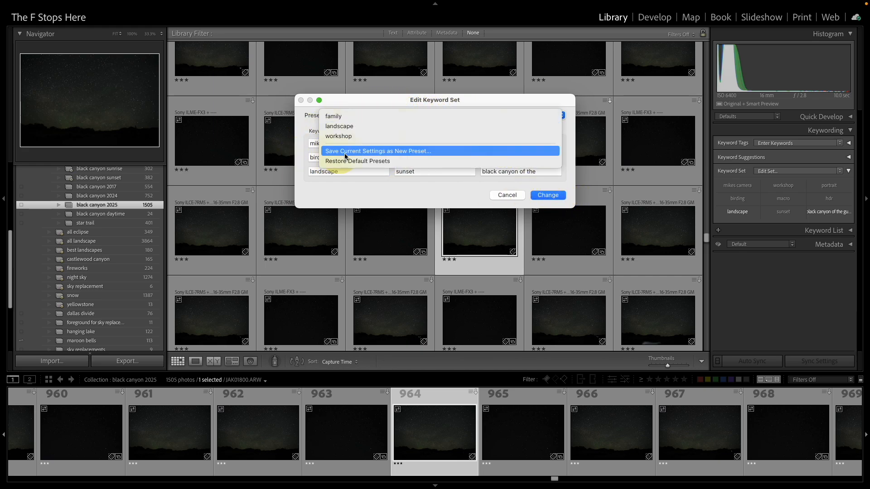
left_click(406, 151)
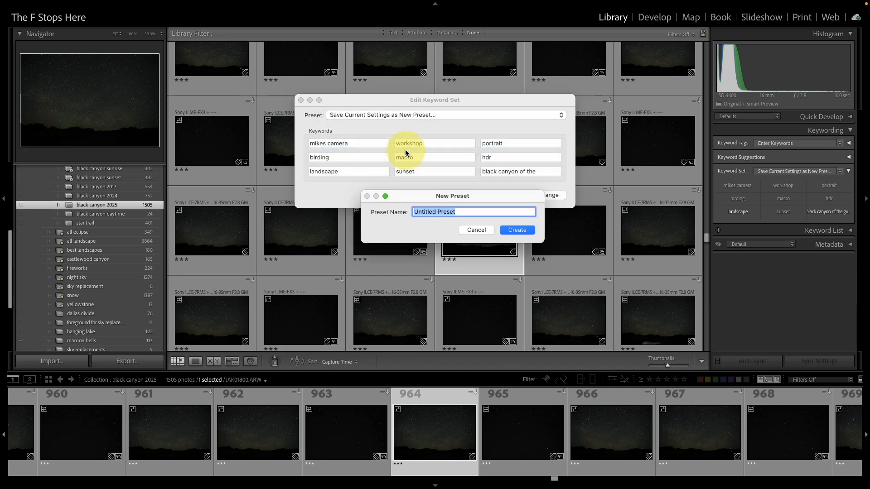
type("test")
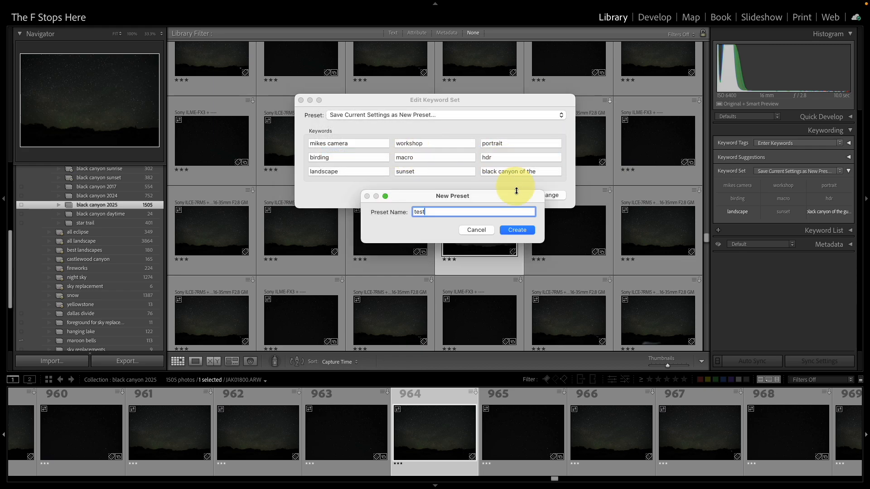
left_click(517, 229)
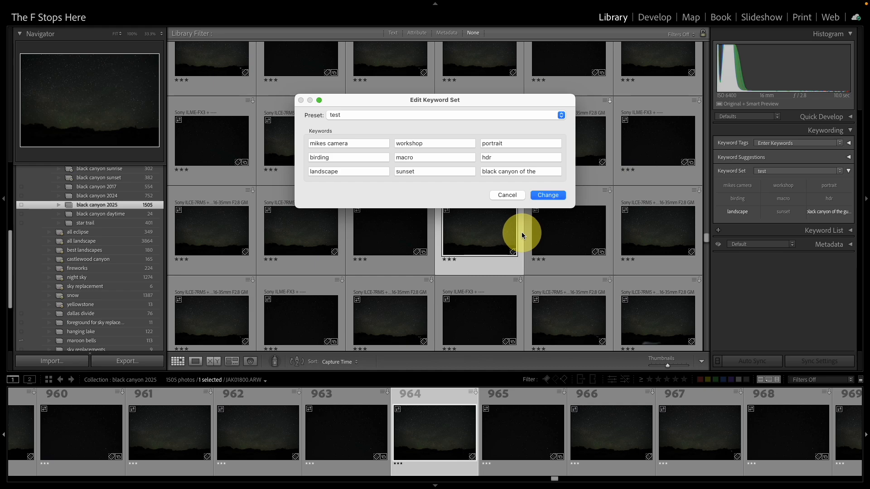
Choose the landscape preset in the keyword set editor and cancel the editing.
left_click(366, 115)
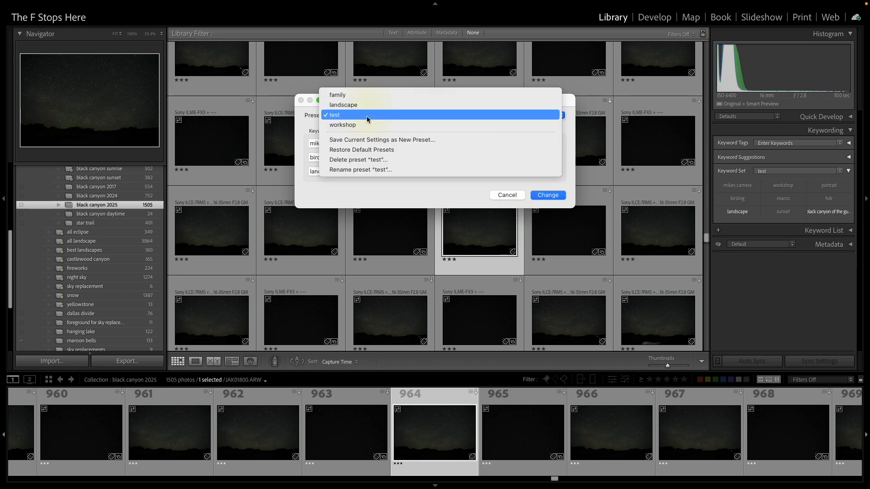
left_click(366, 104)
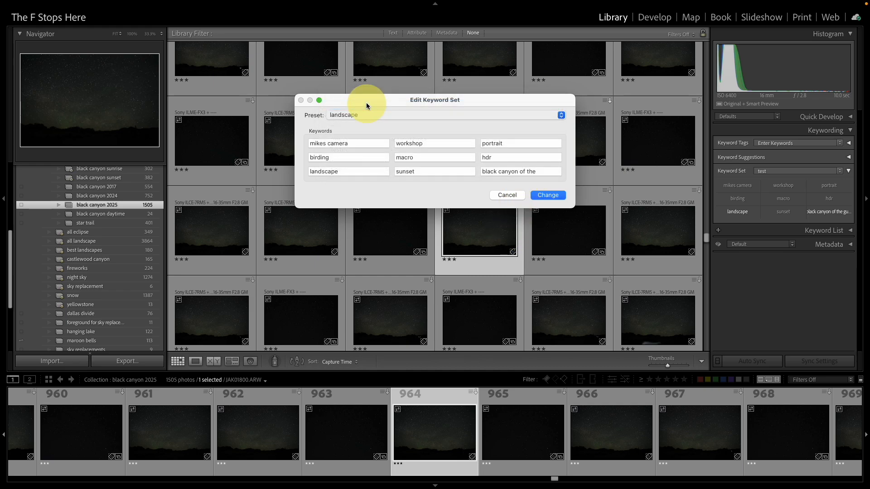
left_click(498, 193)
Select the next photo and make test the active keyword set.
key("Right")
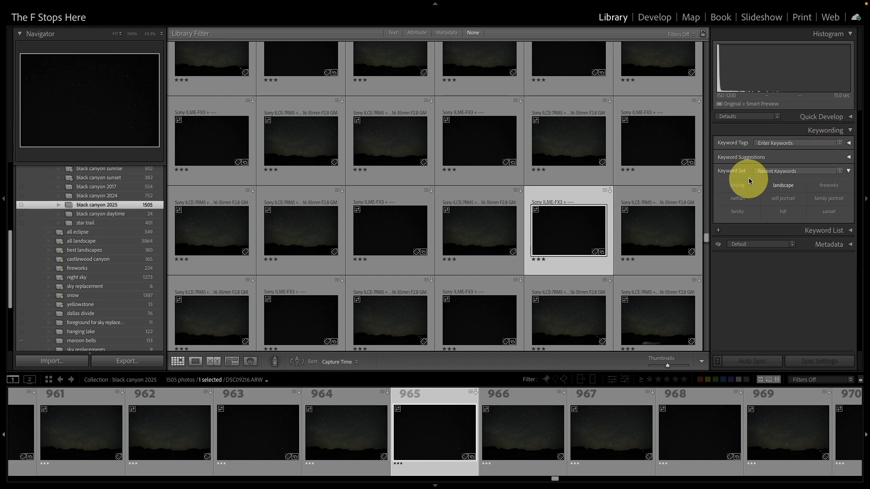
left_click(793, 174)
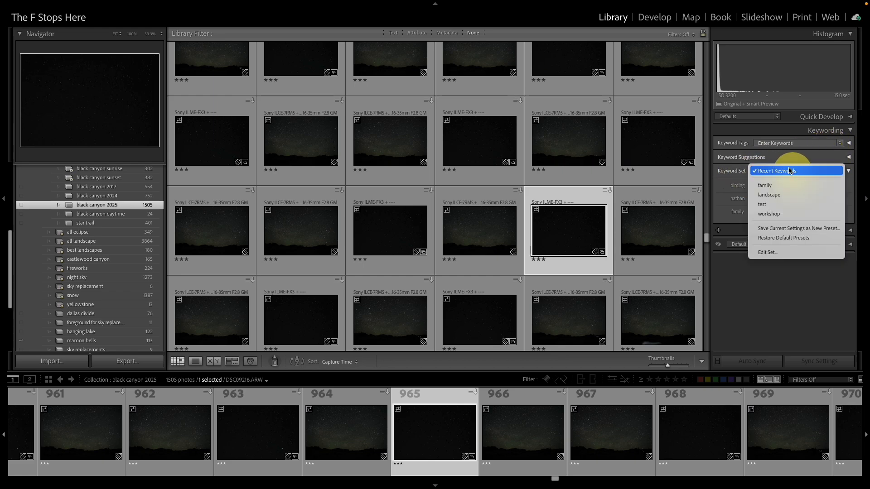
left_click(777, 205)
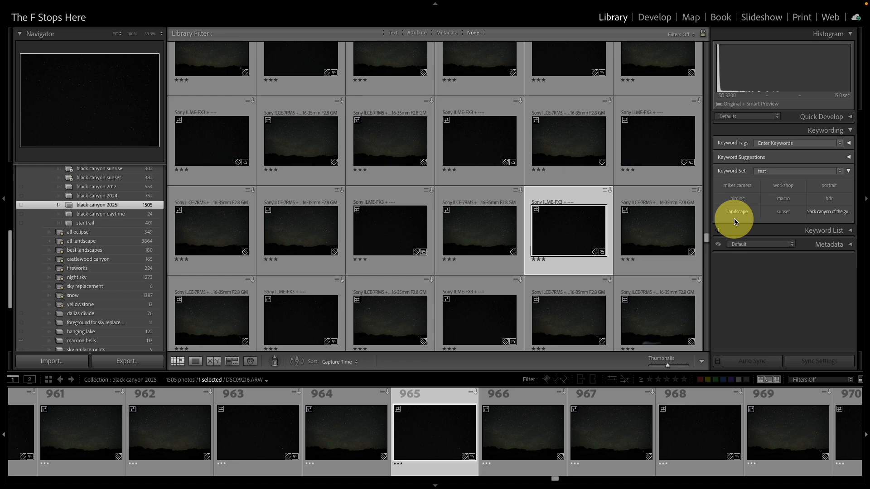
Expand the photo's keyword tags and choose the workshop keyword from the test set.
left_click(848, 143)
left_click(805, 156)
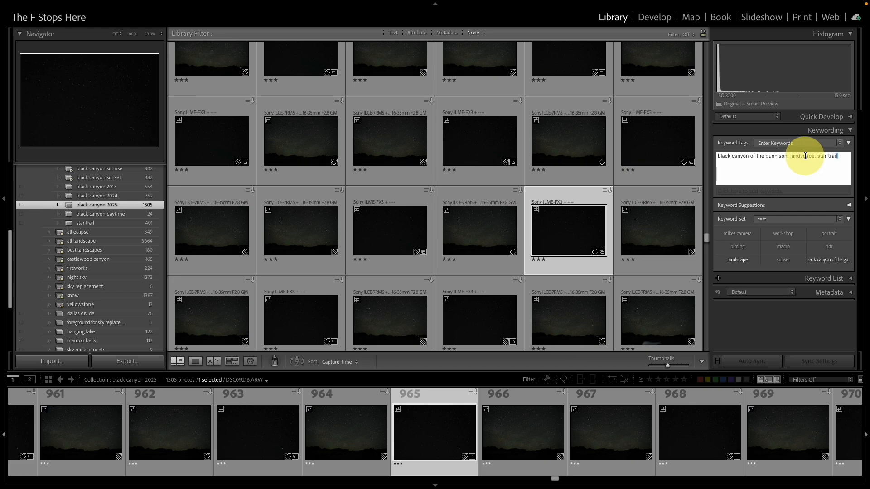
left_click(775, 156)
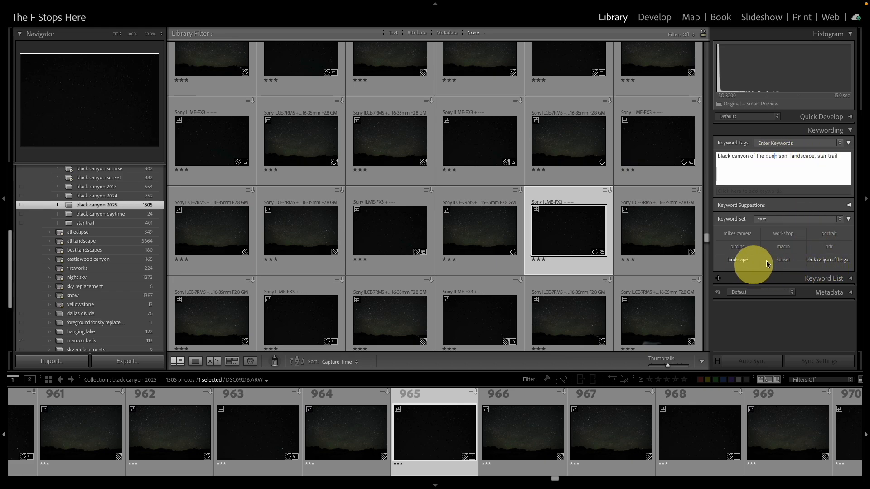
left_click(787, 233)
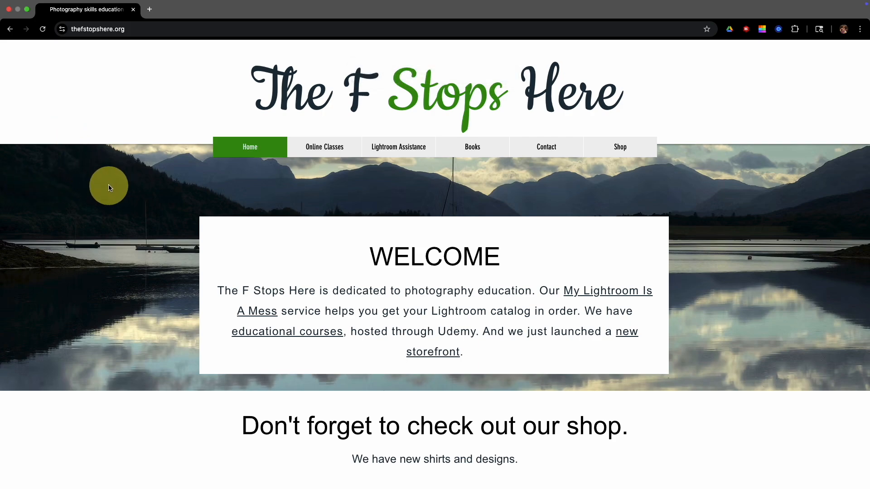
Browse The F Stops Here website's home page and shop in the browser, and view the "Photographers Cut Off Heads - Long Sleeve" product page.
scroll(109, 187, "down", 5)
scroll(109, 187, "down", 3)
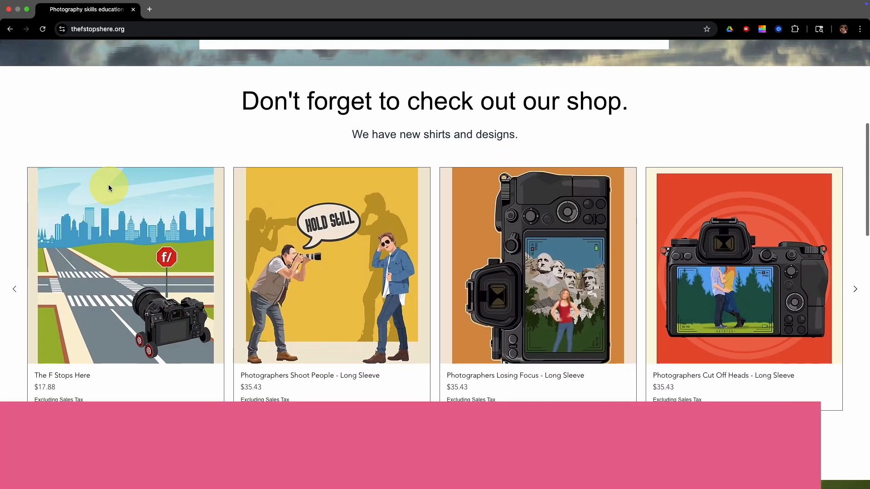
scroll(109, 187, "up", 8)
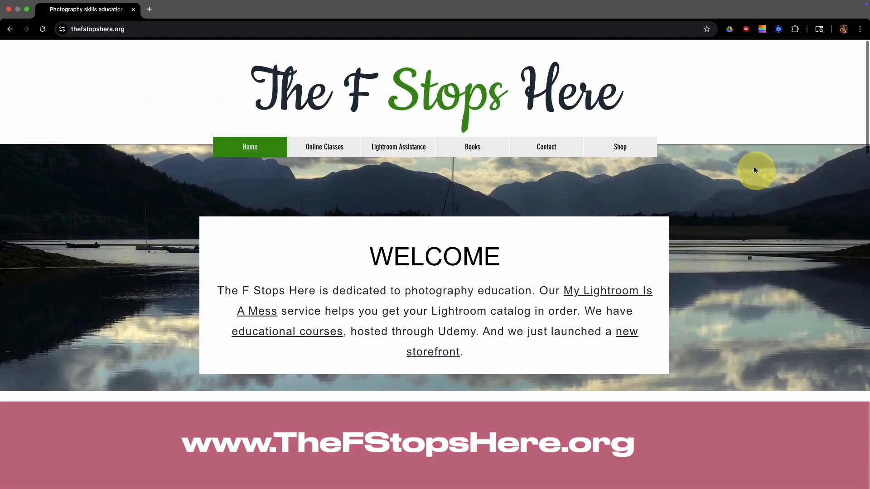
left_click(634, 147)
scroll(585, 217, "down", 3)
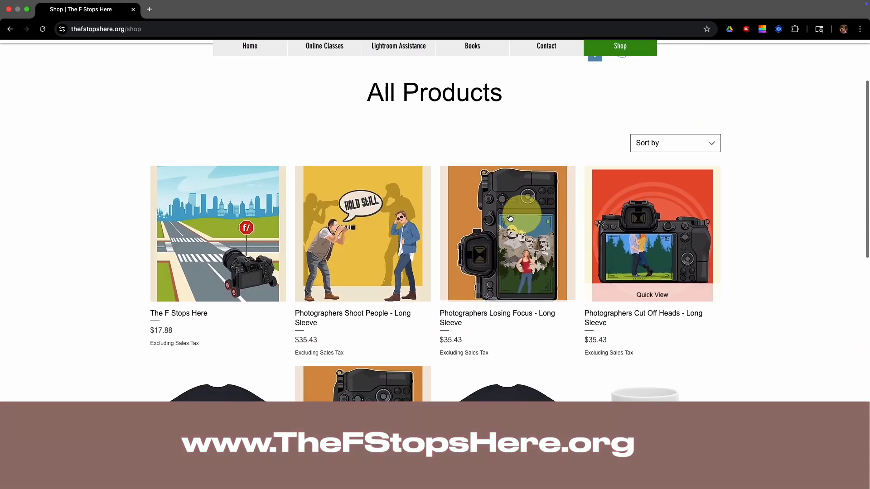
left_click(639, 195)
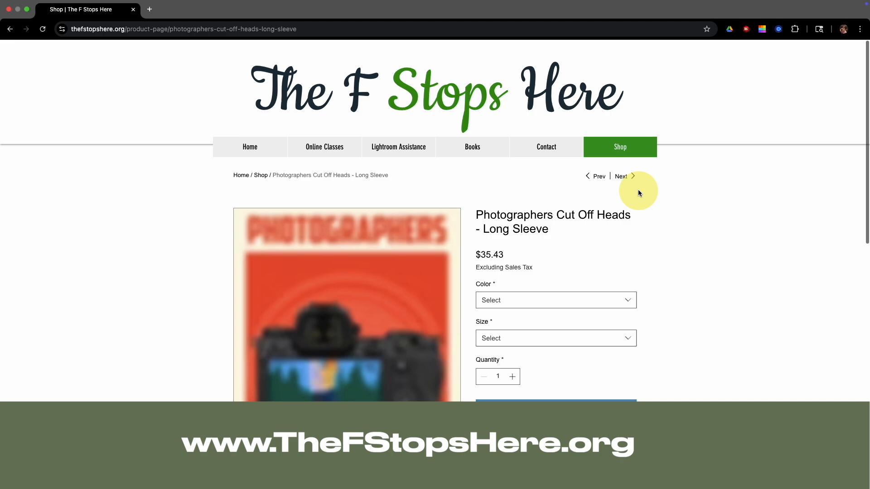
scroll(644, 245, "down", 3)
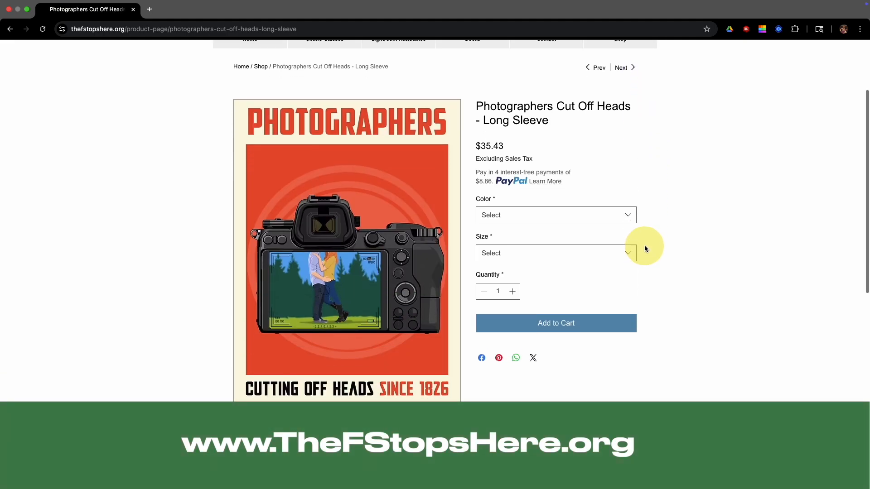